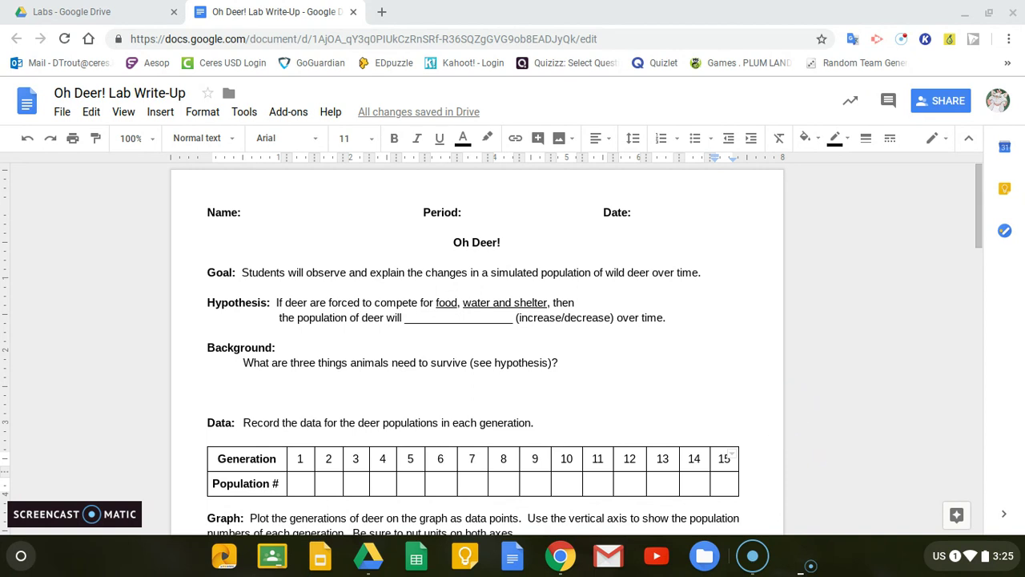
# Open the blank Number of Deer versus Generations graph below the data table for editing as a drawing.
pyautogui.scroll(-1, 819, 436)
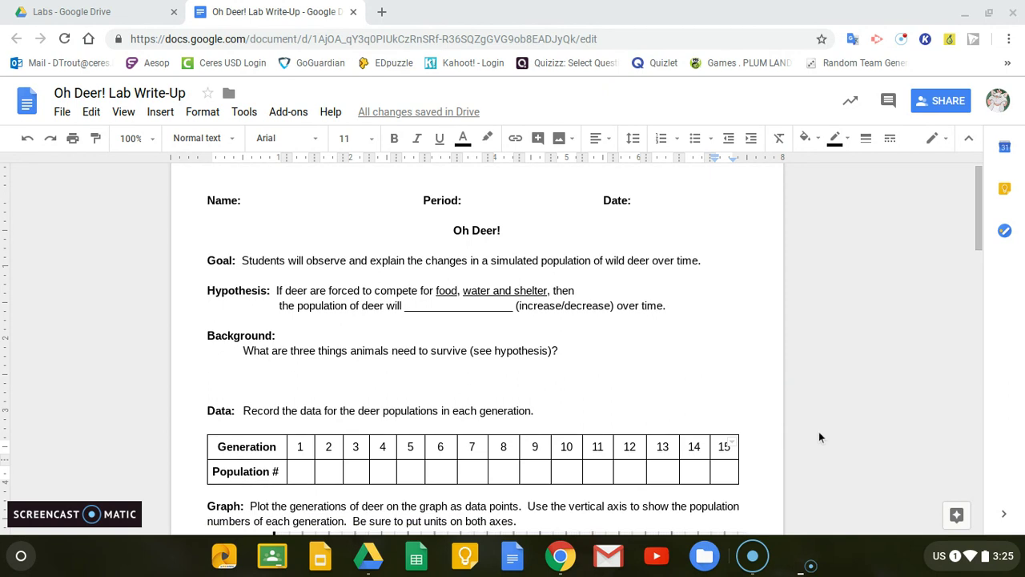
pyautogui.scroll(-1, 819, 437)
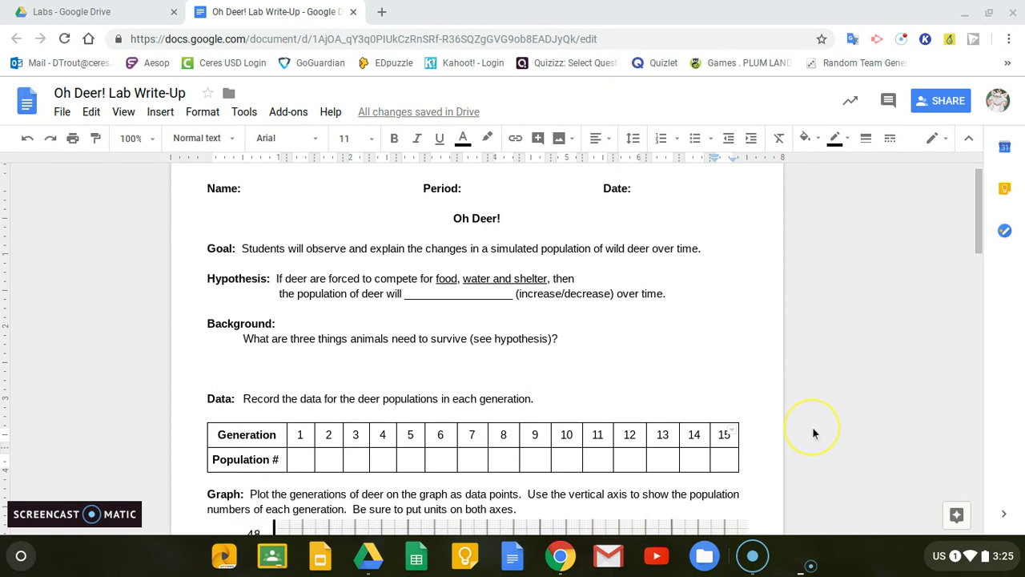
pyautogui.scroll(-1, 811, 433)
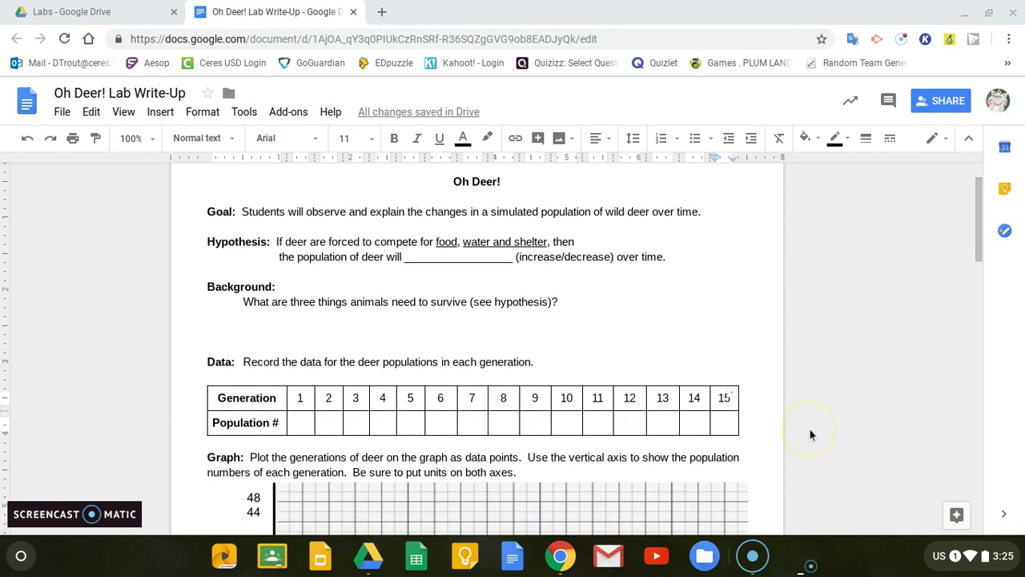
pyautogui.scroll(-3, 811, 434)
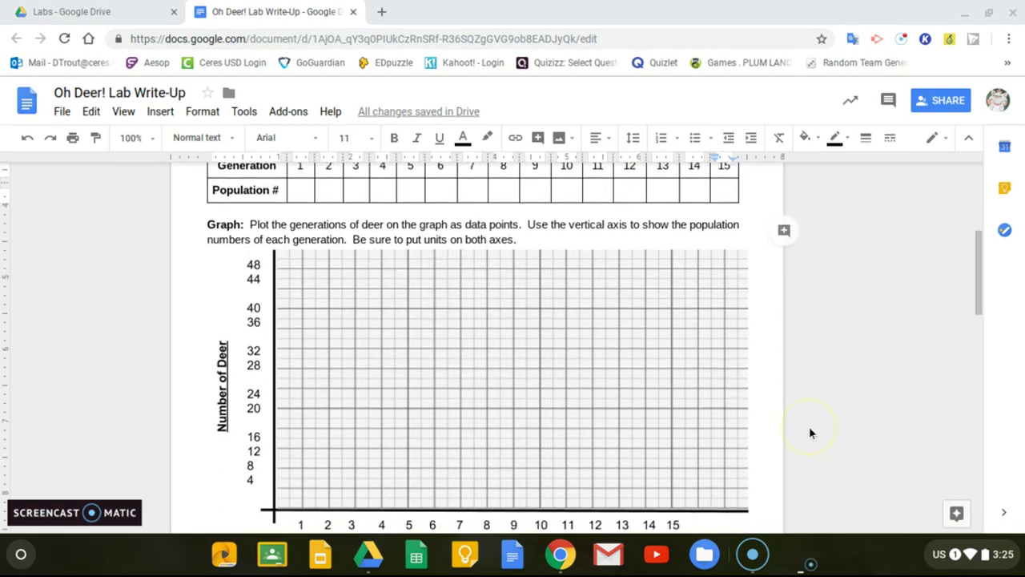
pyautogui.scroll(-1, 809, 431)
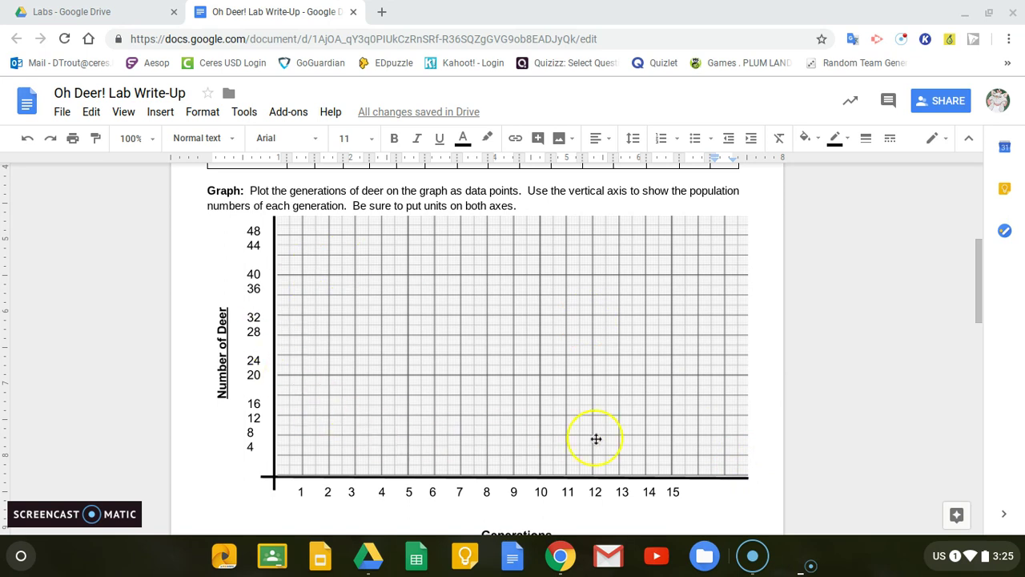
pyautogui.click(600, 435)
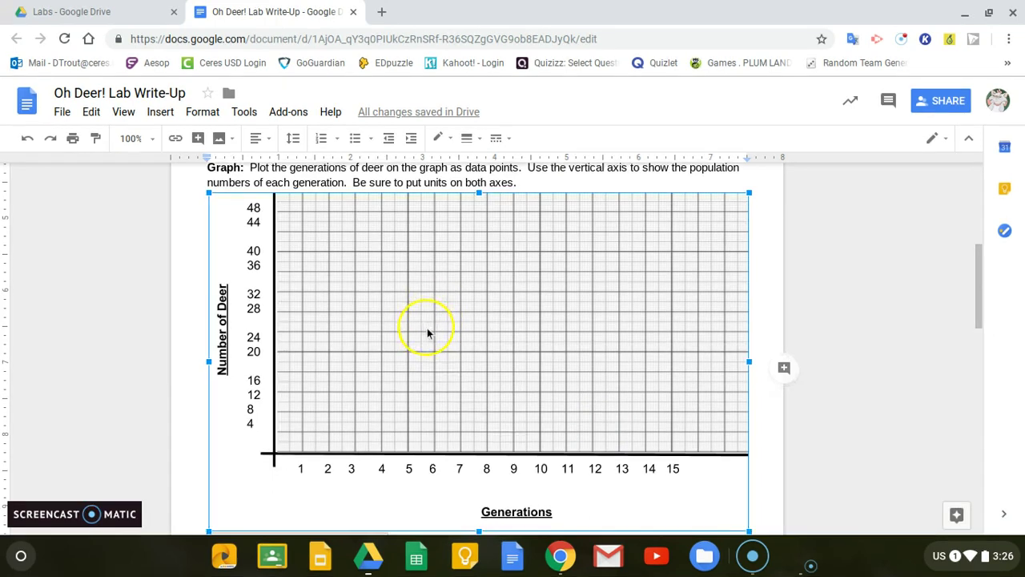
pyautogui.scroll(-1, 426, 335)
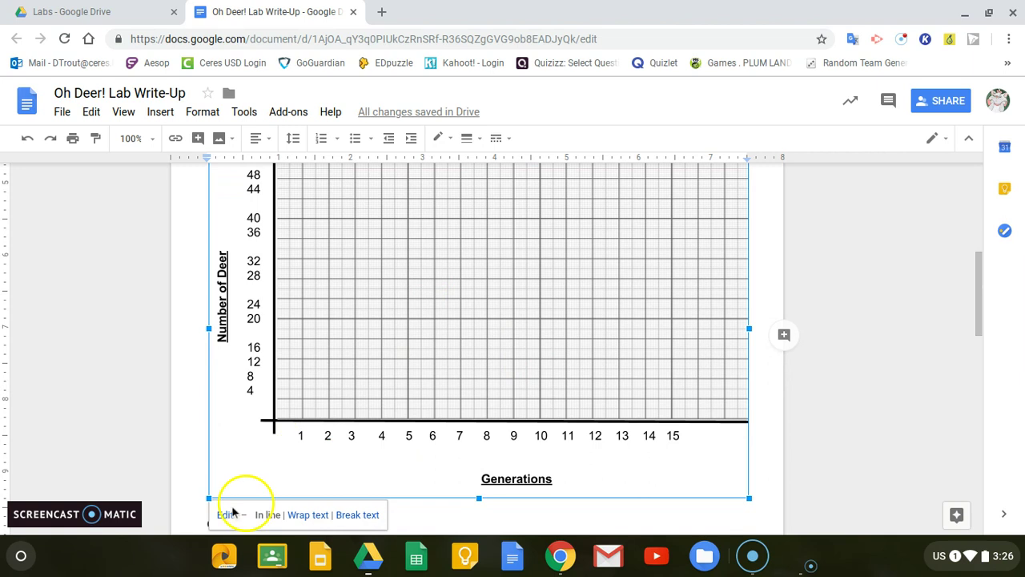
pyautogui.click(401, 376)
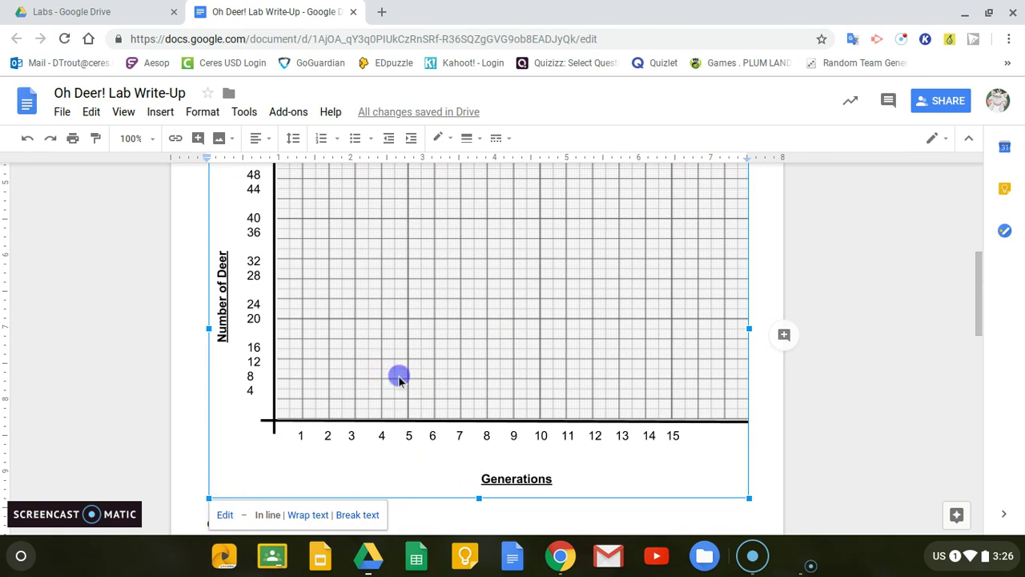
pyautogui.click(225, 515)
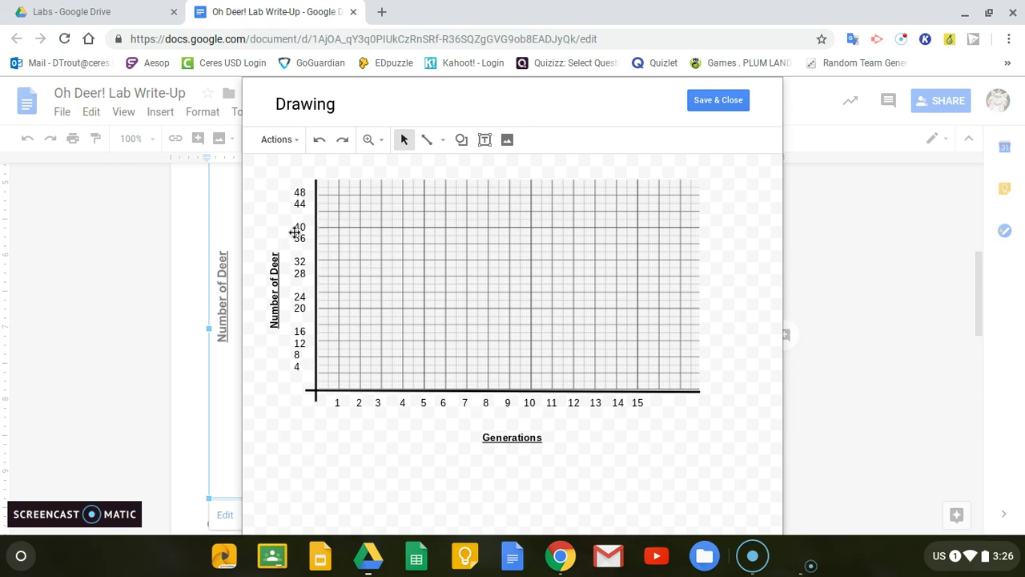
pyautogui.click(301, 232)
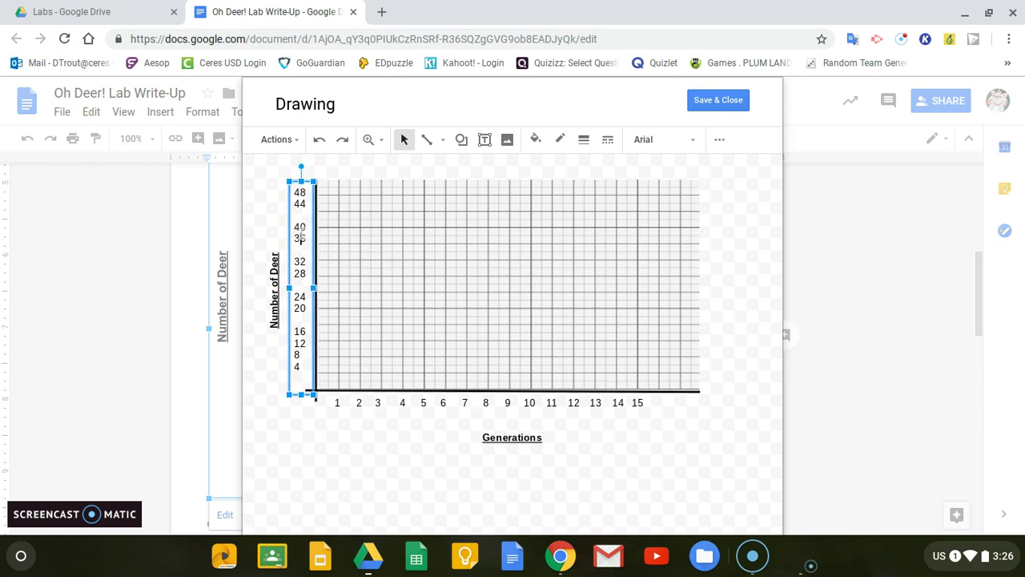
pyautogui.click(339, 365)
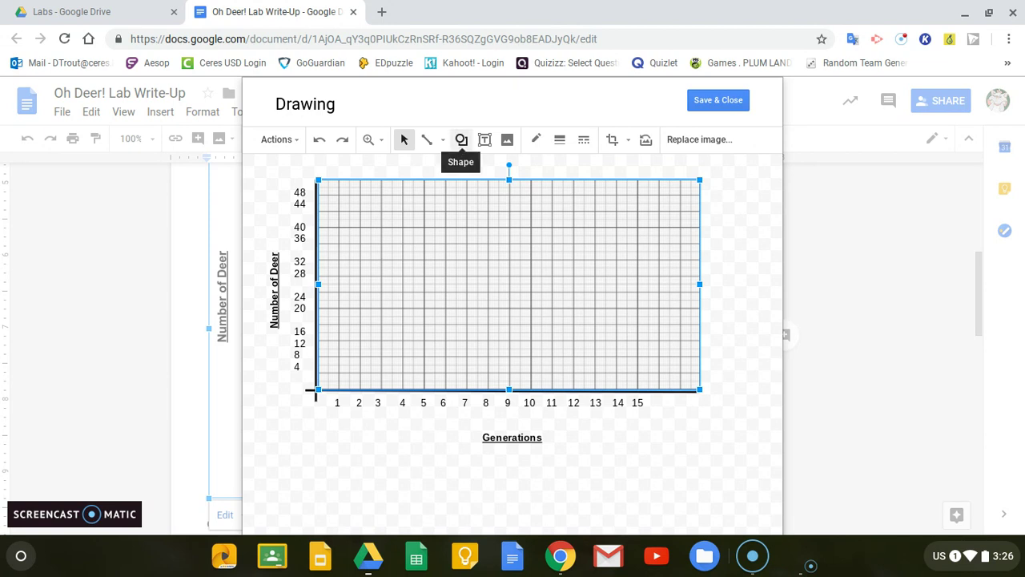
# Draw a small circle as a data point at generation 1 and 8 deer, and fill it red.
pyautogui.click(462, 141)
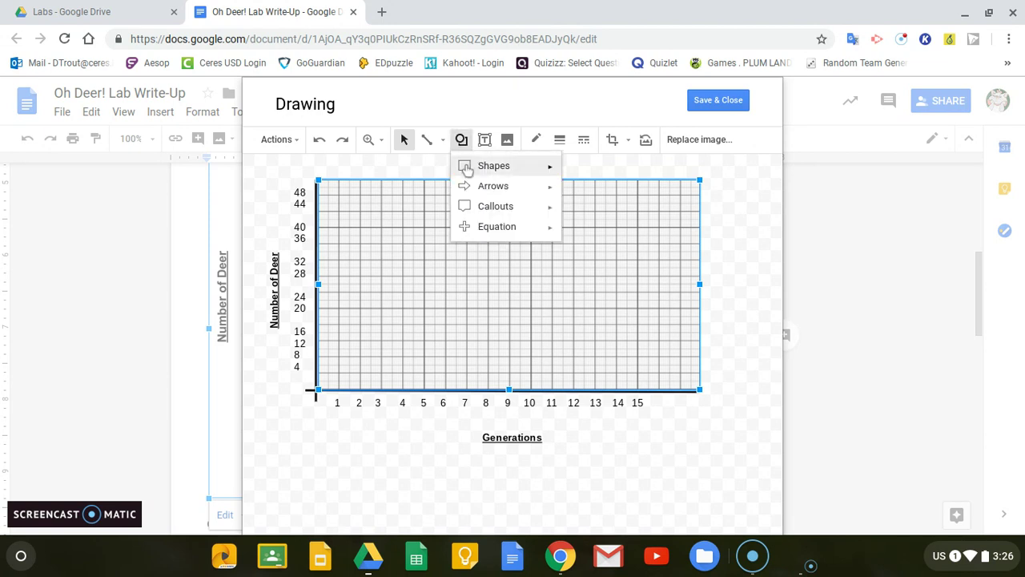
pyautogui.moveTo(467, 167)
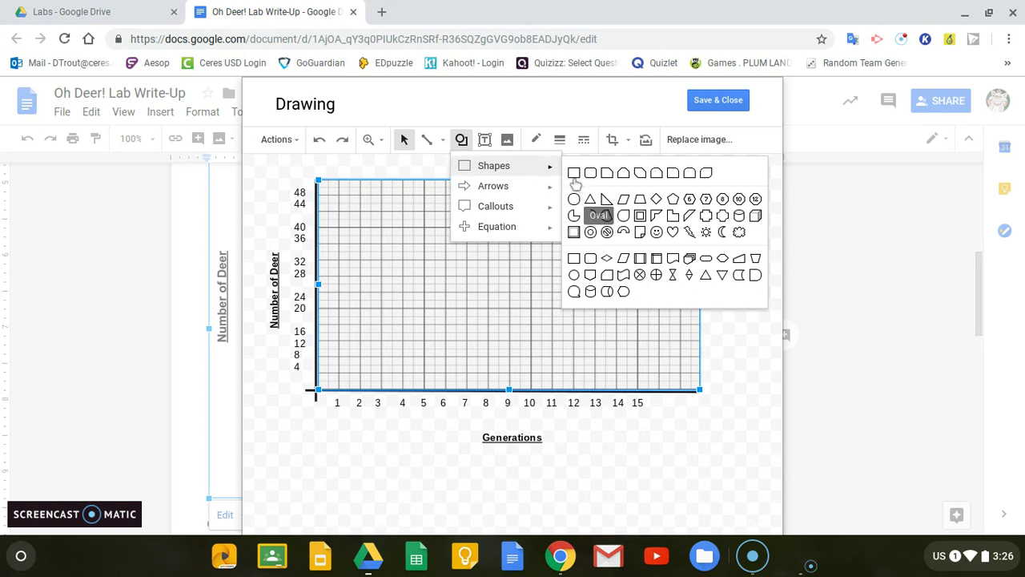
pyautogui.click(574, 275)
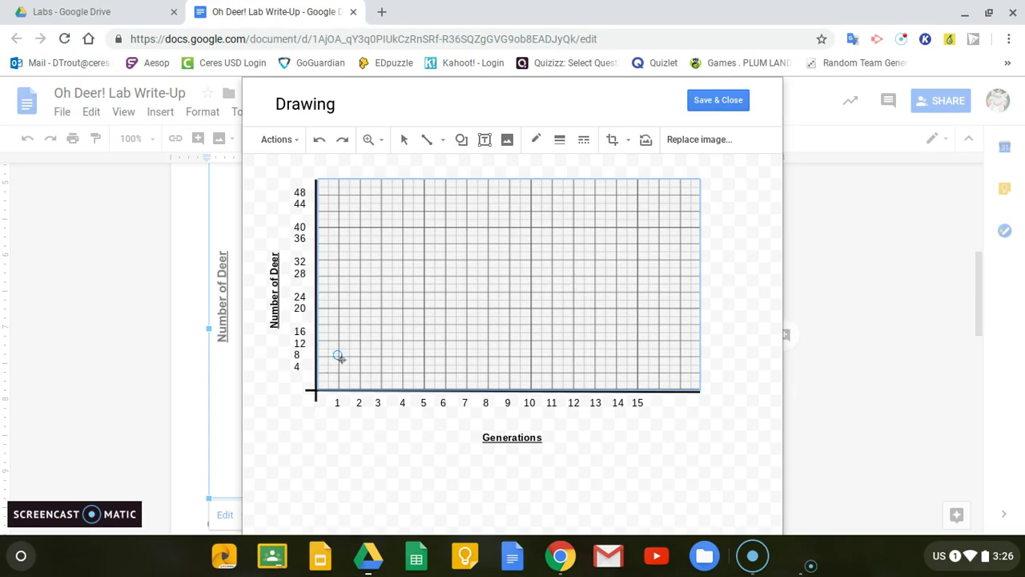
pyautogui.moveTo(337, 356); pyautogui.dragTo(353, 366)
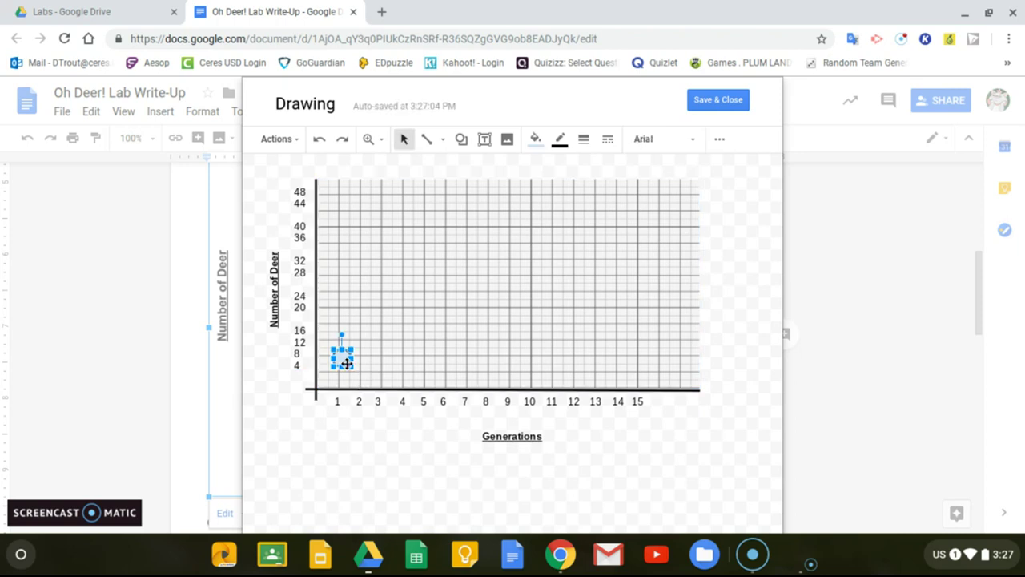
pyautogui.click(537, 141)
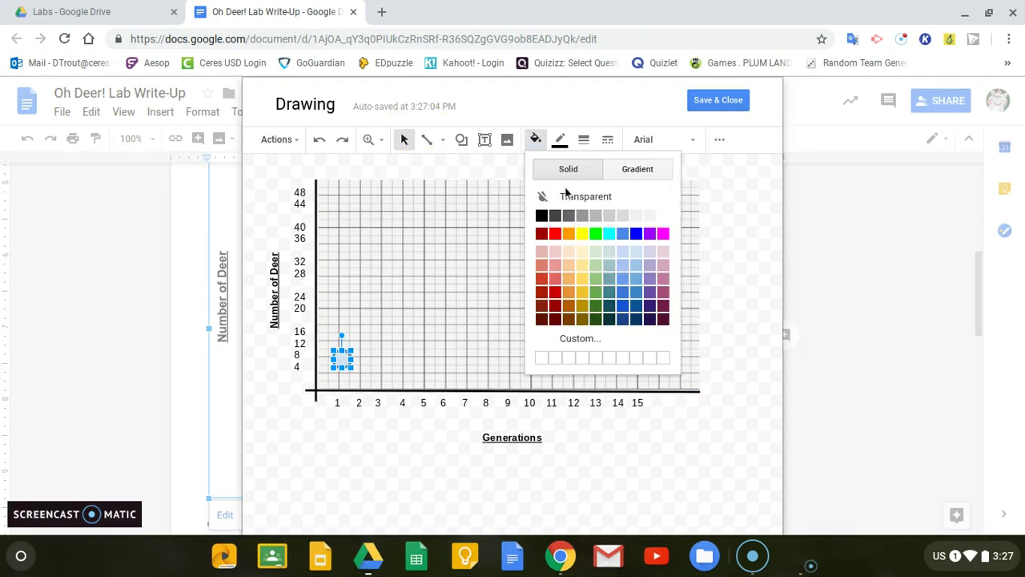
pyautogui.click(552, 231)
pyautogui.moveTo(339, 357); pyautogui.dragTo(338, 356)
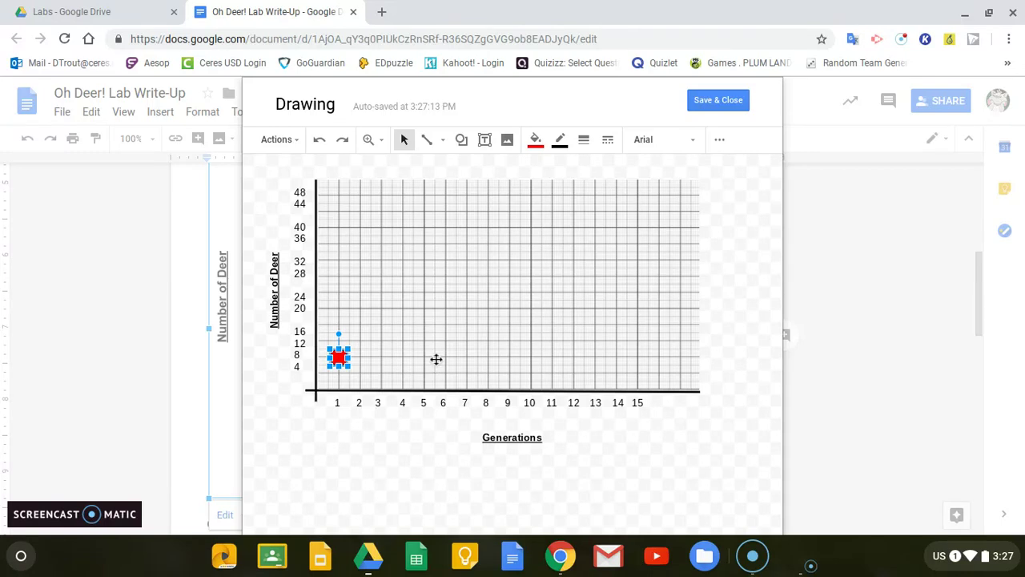
# Duplicate the red data point and place copies at generation 3 (20 deer), generation 7 (32 deer) and generation 10 (20 deer).
pyautogui.hotkey('ctrl', 'd')
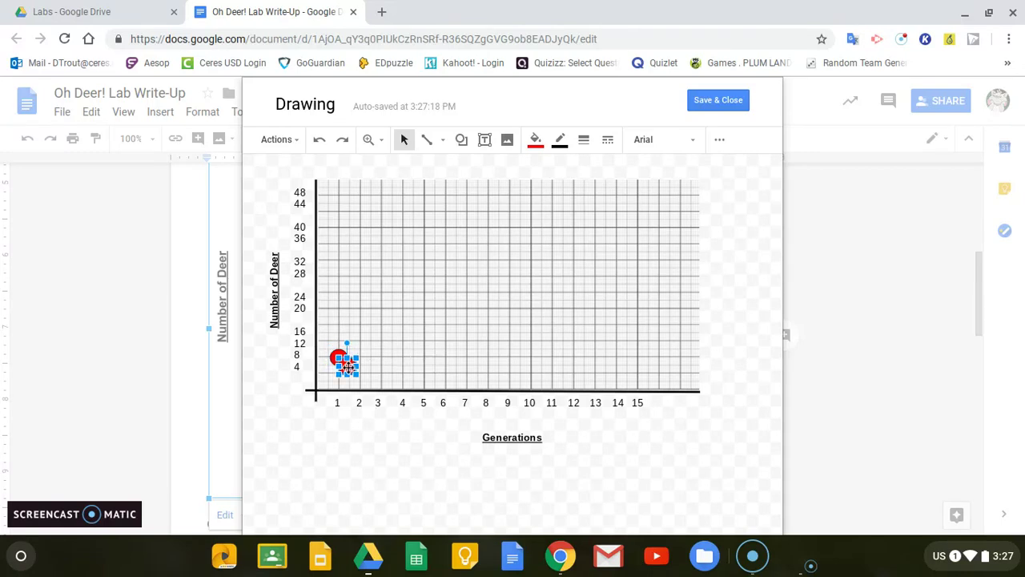
pyautogui.moveTo(348, 367); pyautogui.dragTo(382, 308)
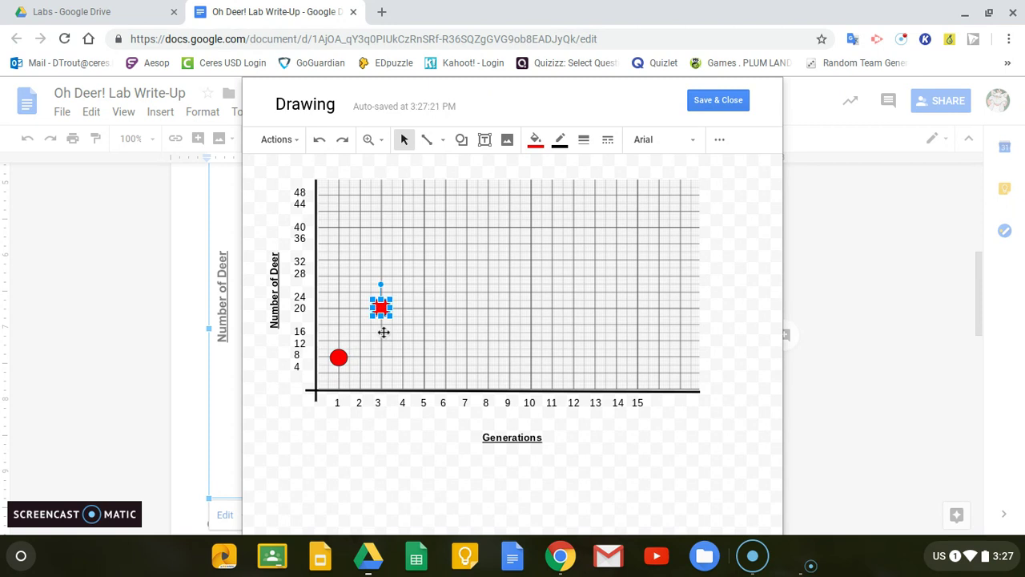
pyautogui.hotkey('ctrl', 'd')
pyautogui.moveTo(465, 265); pyautogui.dragTo(530, 308)
pyautogui.hotkey('ctrl', 'd')
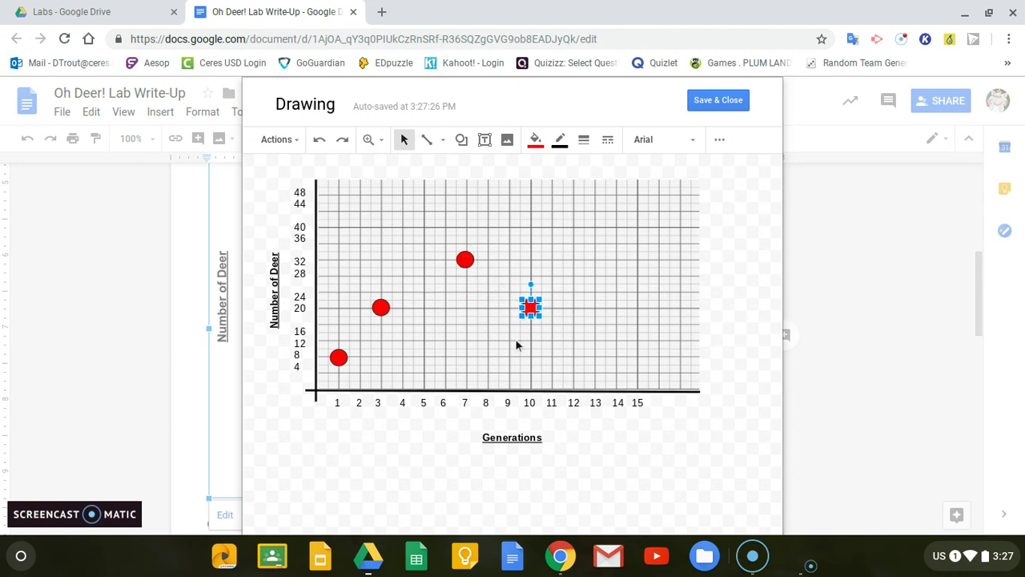
# Add two more copies of the red point at generation 12 (8 deer) and generation 15 (about 24 deer).
pyautogui.hotkey('ctrl', 'd')
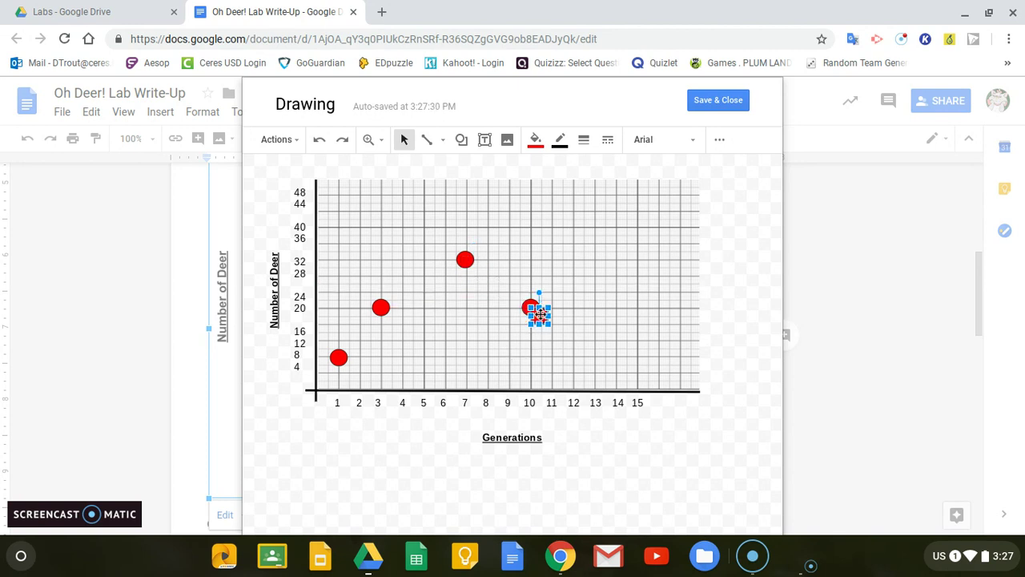
pyautogui.moveTo(554, 329); pyautogui.dragTo(575, 355)
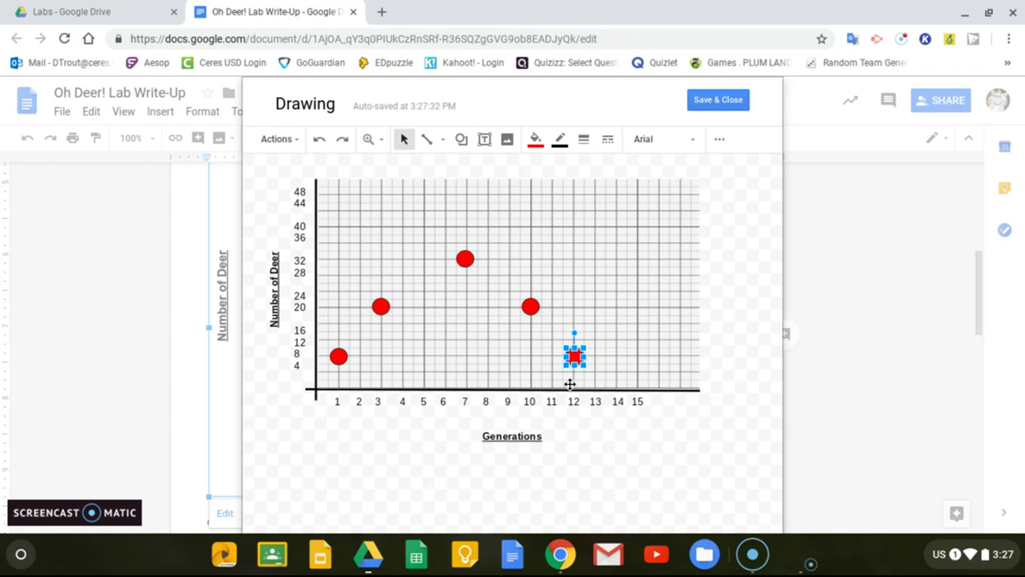
pyautogui.hotkey('ctrl', 'd')
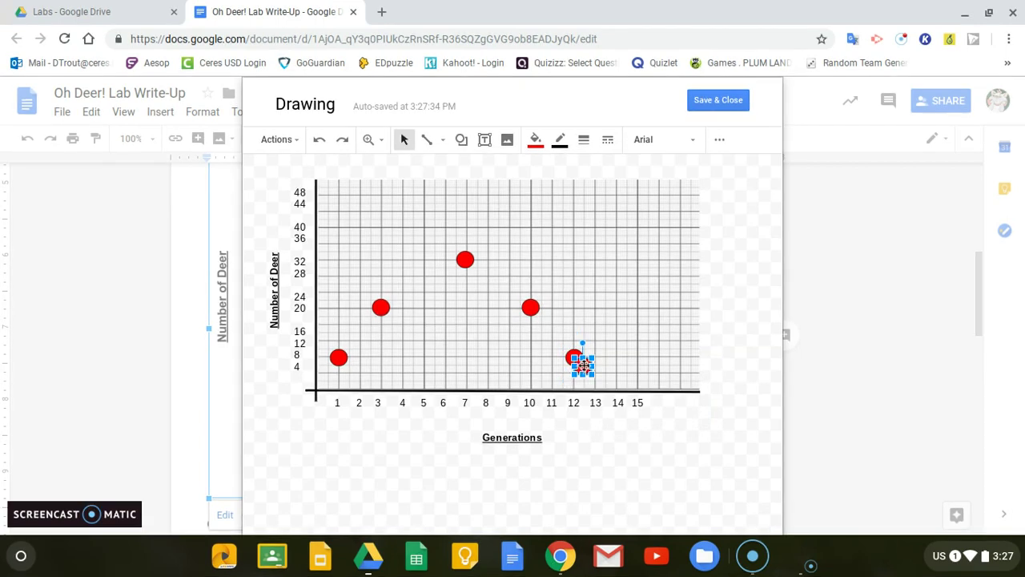
pyautogui.moveTo(582, 364); pyautogui.dragTo(637, 291)
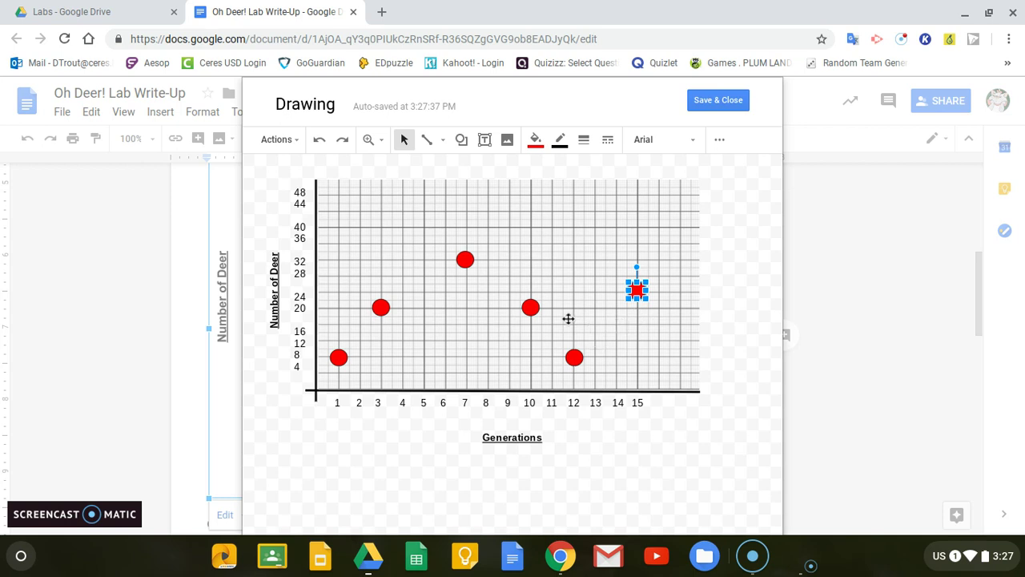
pyautogui.click(708, 342)
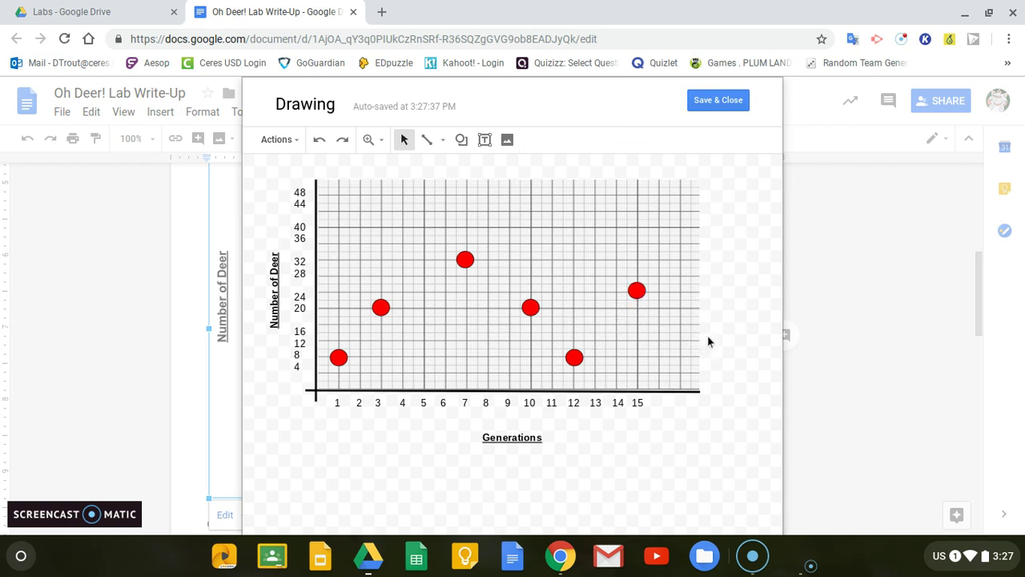
# Draw a freehand Scribble line from the graph's origin through all the red points, ending at generation 15.
pyautogui.click(444, 142)
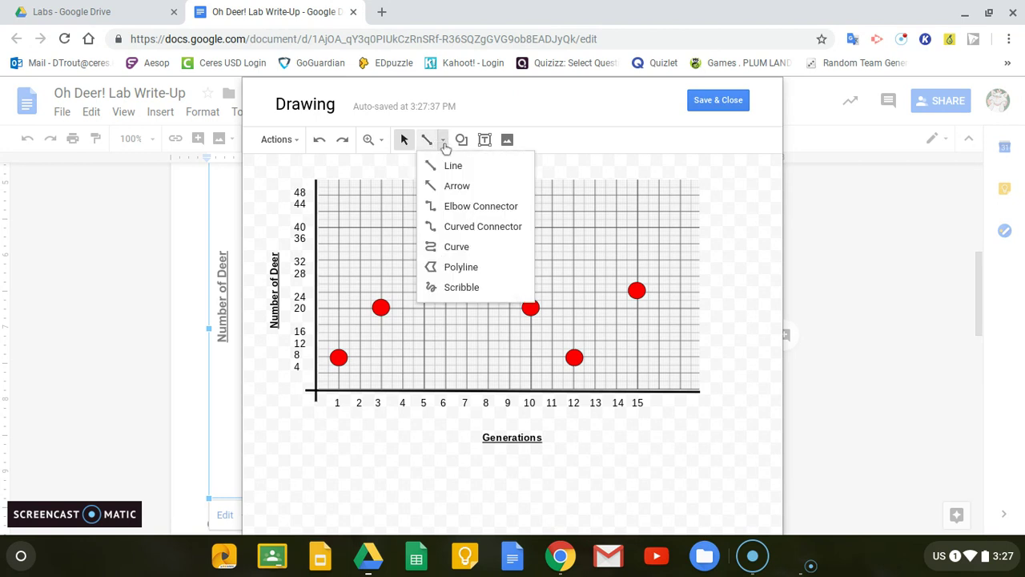
pyautogui.click(462, 287)
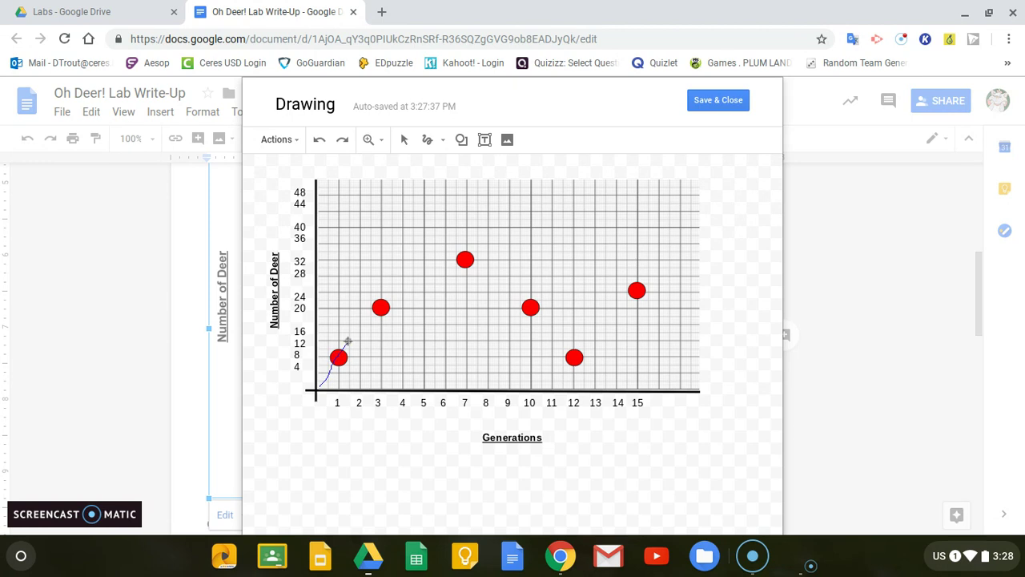
pyautogui.moveTo(371, 322)
pyautogui.mouseDown()
pyautogui.moveTo(454, 265)
pyautogui.moveTo(507, 293)
pyautogui.moveTo(564, 353)
pyautogui.moveTo(606, 334)
pyautogui.moveTo(644, 291)
pyautogui.mouseUp()
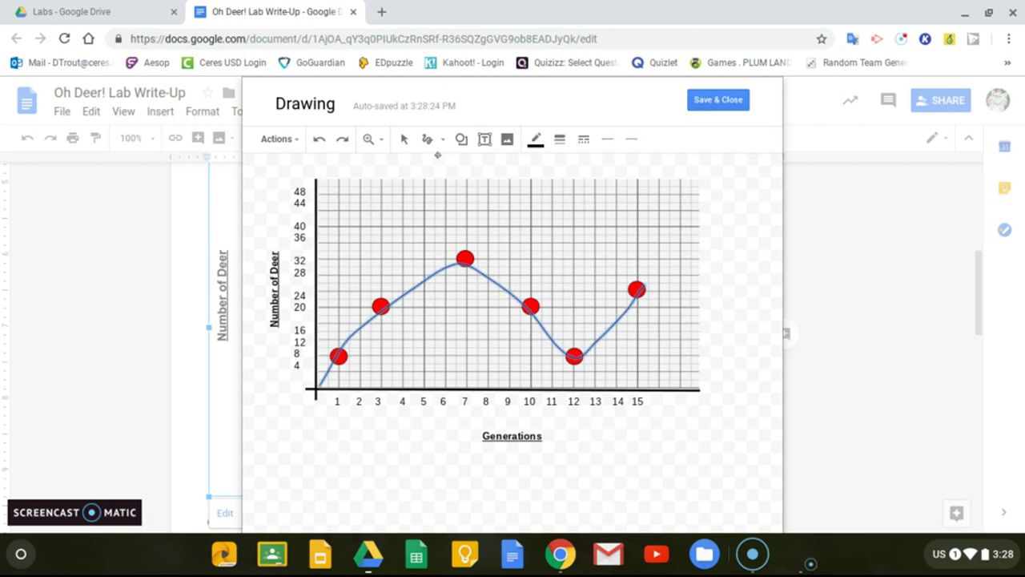
# Set the scribbled line's weight to 4px, then save and close the drawing.
pyautogui.click(536, 140)
pyautogui.click(560, 141)
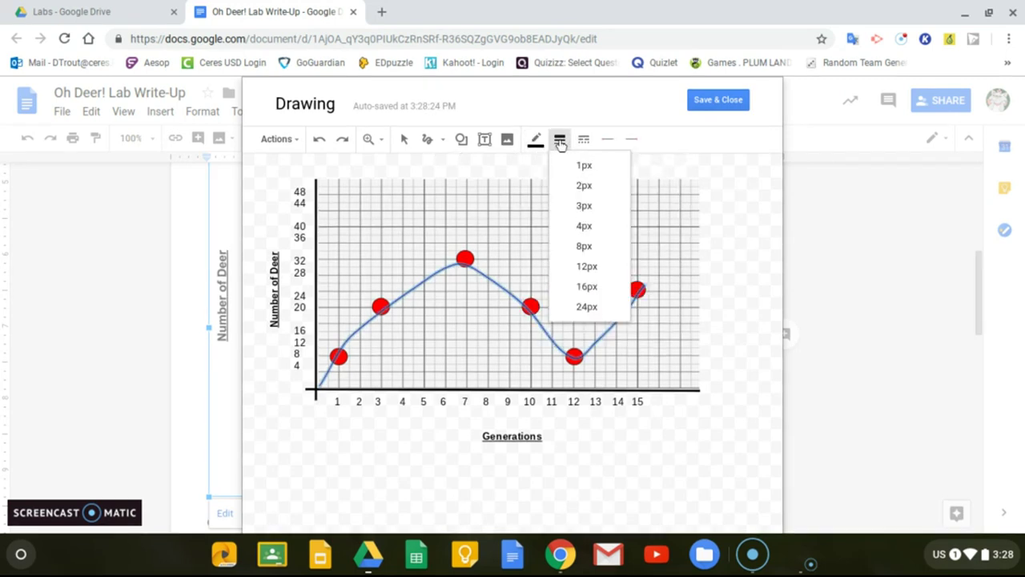
pyautogui.click(585, 228)
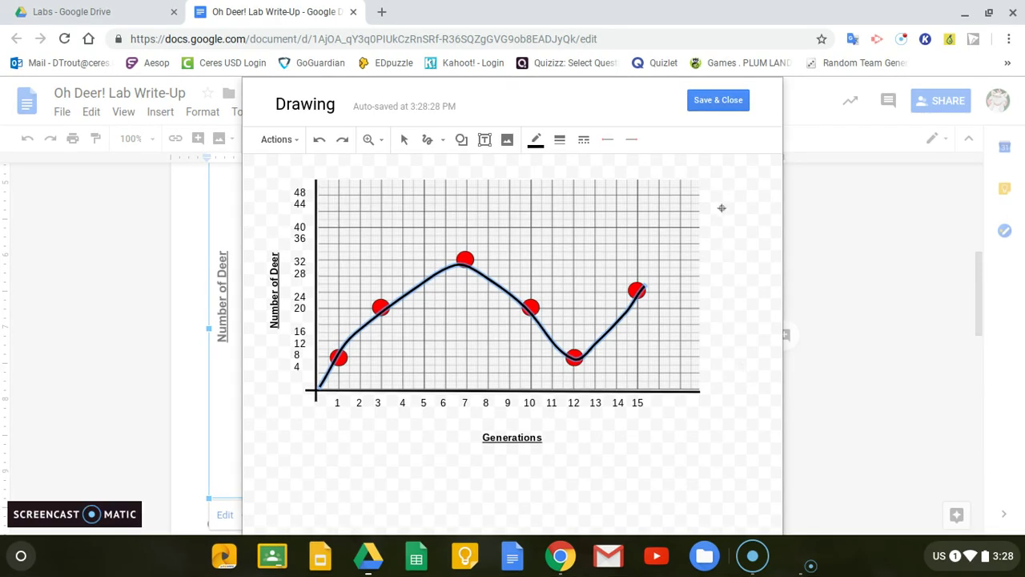
pyautogui.click(713, 101)
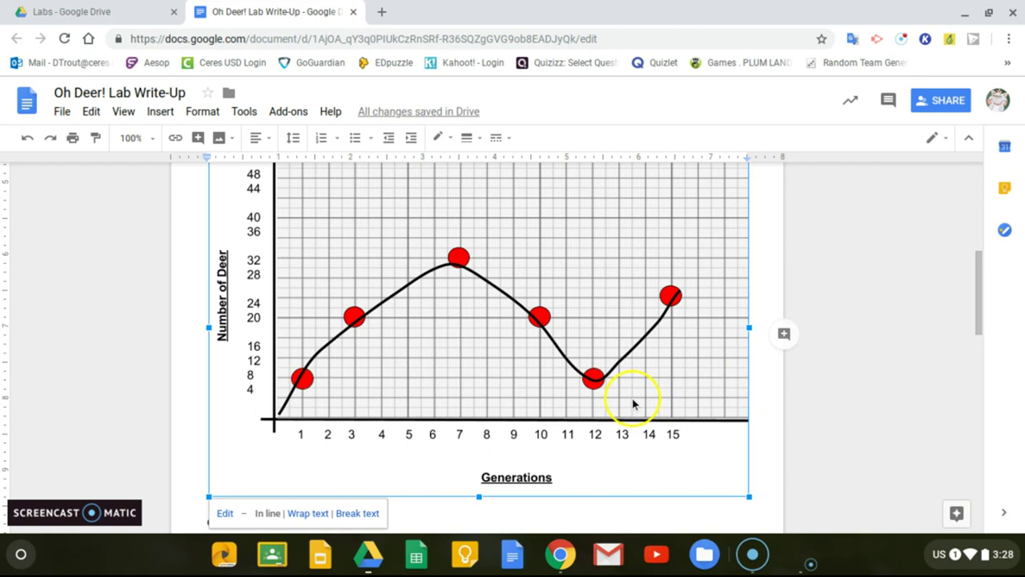
# Dismiss the Chrome OS update notification.
pyautogui.scroll(1, 632, 404)
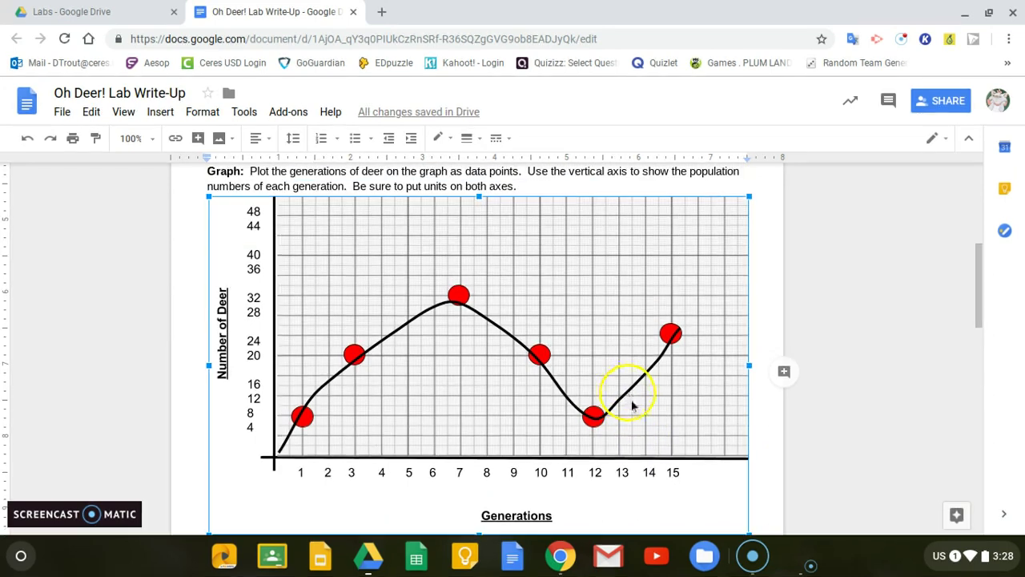
pyautogui.scroll(-1, 632, 406)
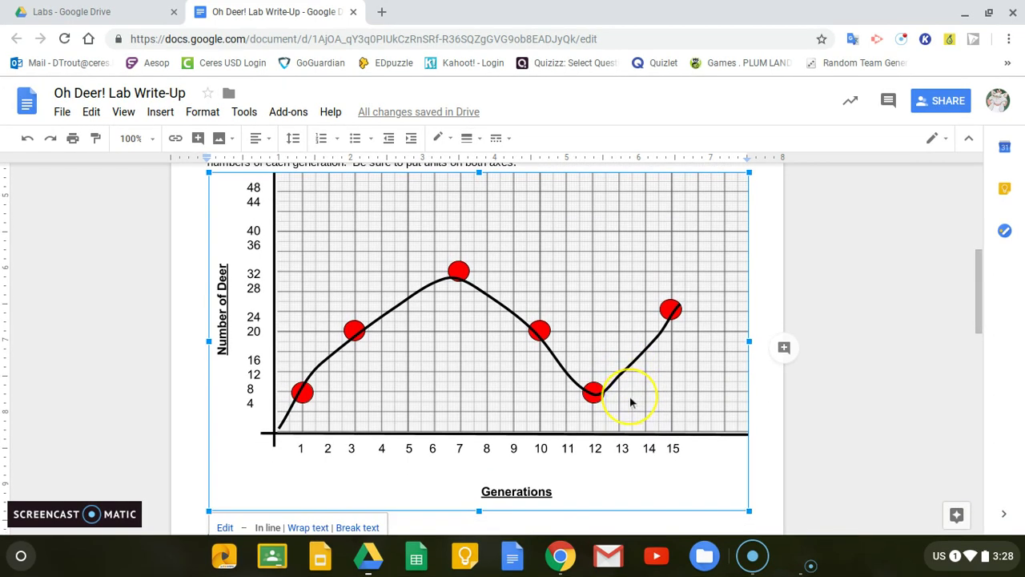
pyautogui.scroll(-1, 633, 402)
pyautogui.scroll(-1, 630, 403)
pyautogui.scroll(1, 629, 402)
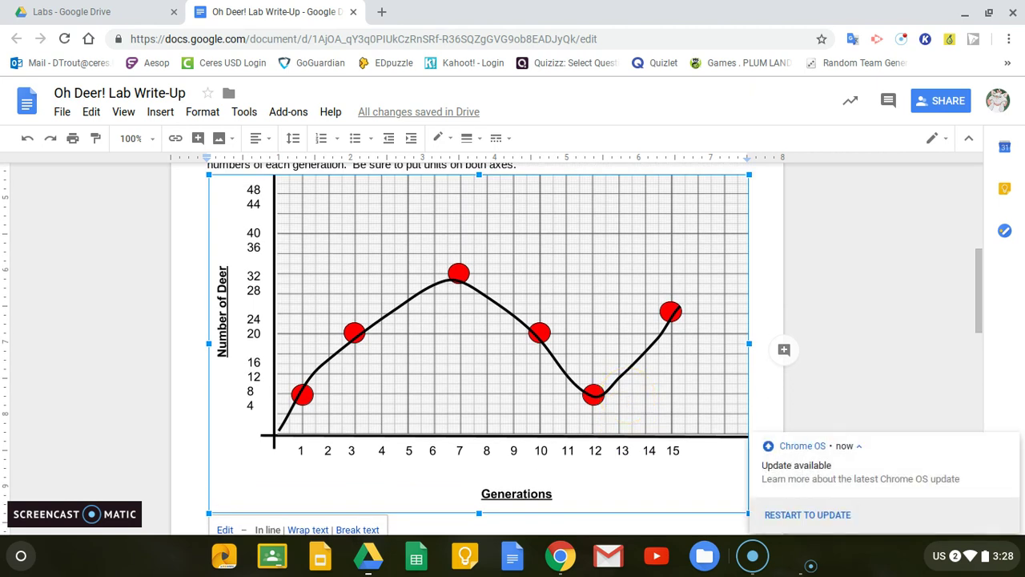
pyautogui.click(1010, 443)
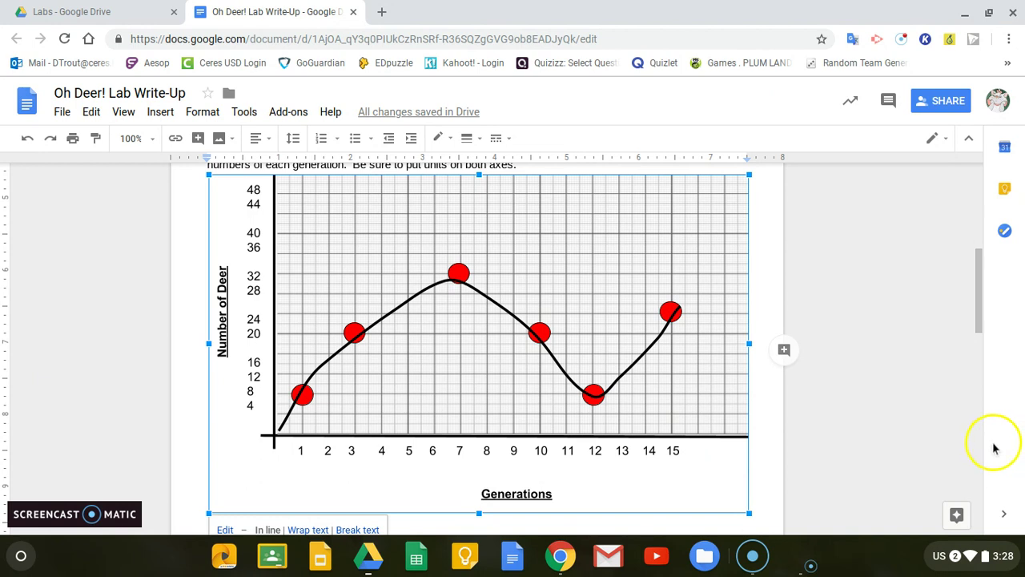